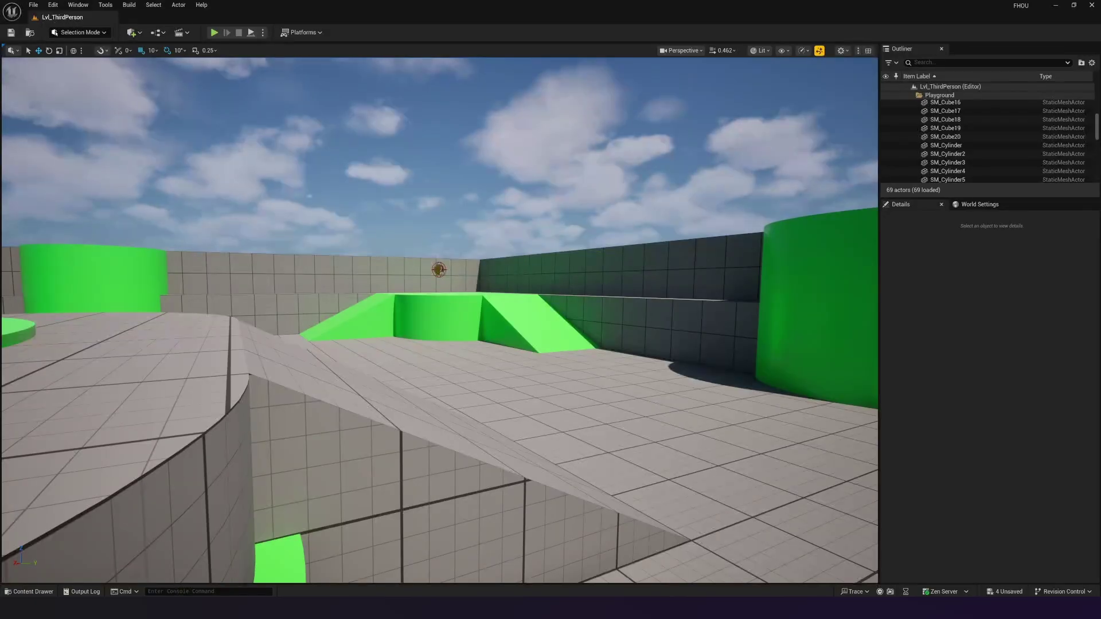
# Check the default game map under Project Settings > Maps & Modes.
pyautogui.moveTo(240, 219); pyautogui.dragTo(240, 219, button='right')
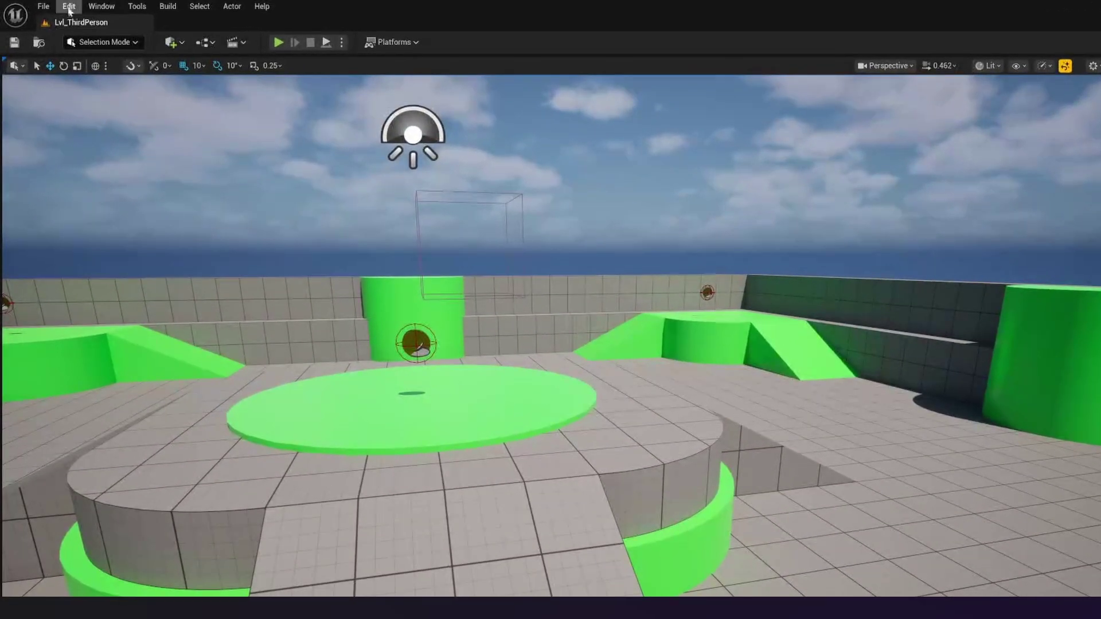
pyautogui.click(68, 7)
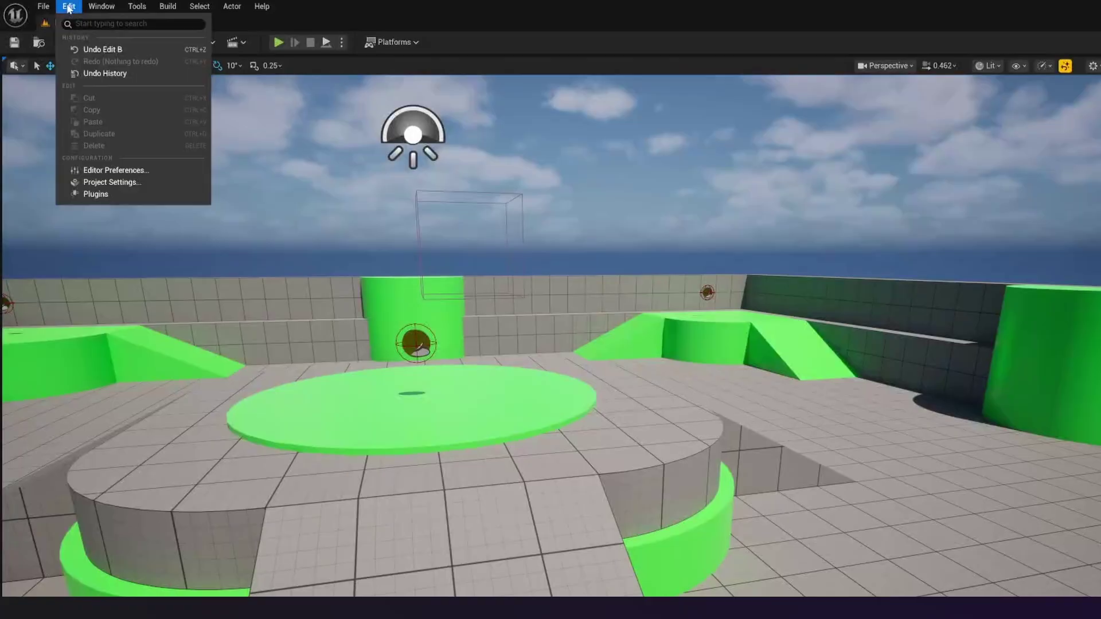
pyautogui.click(97, 181)
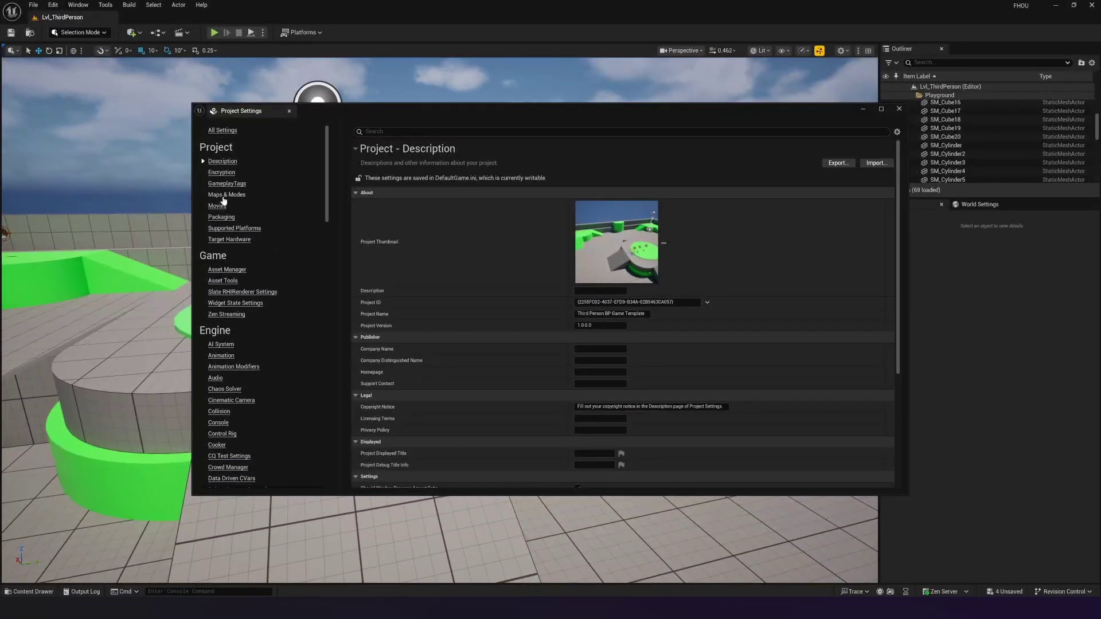
pyautogui.click(218, 195)
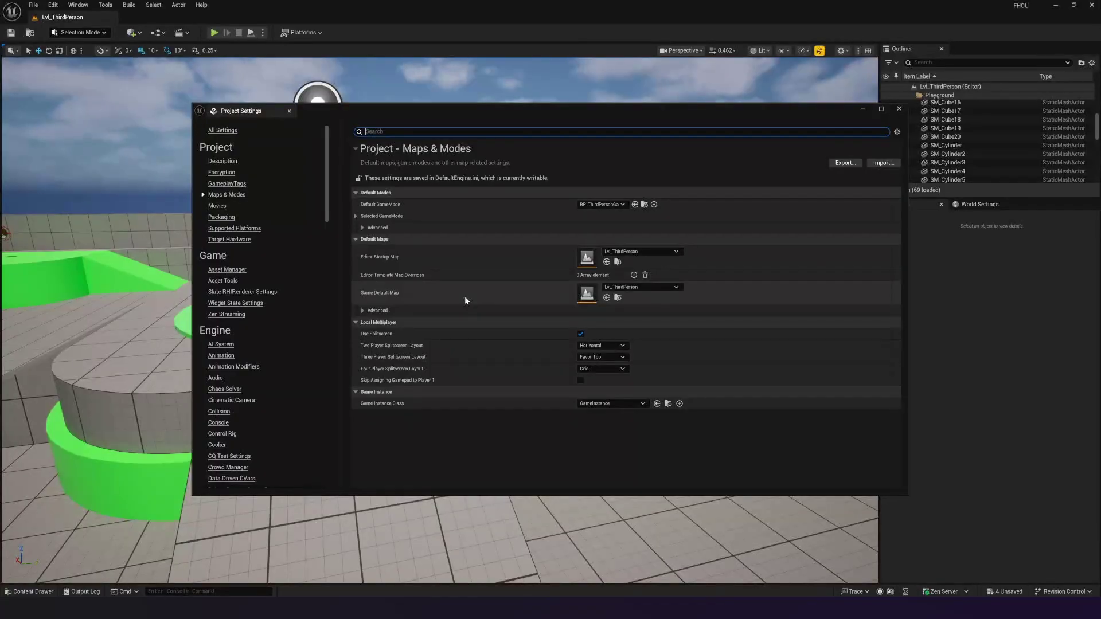
pyautogui.click(628, 287)
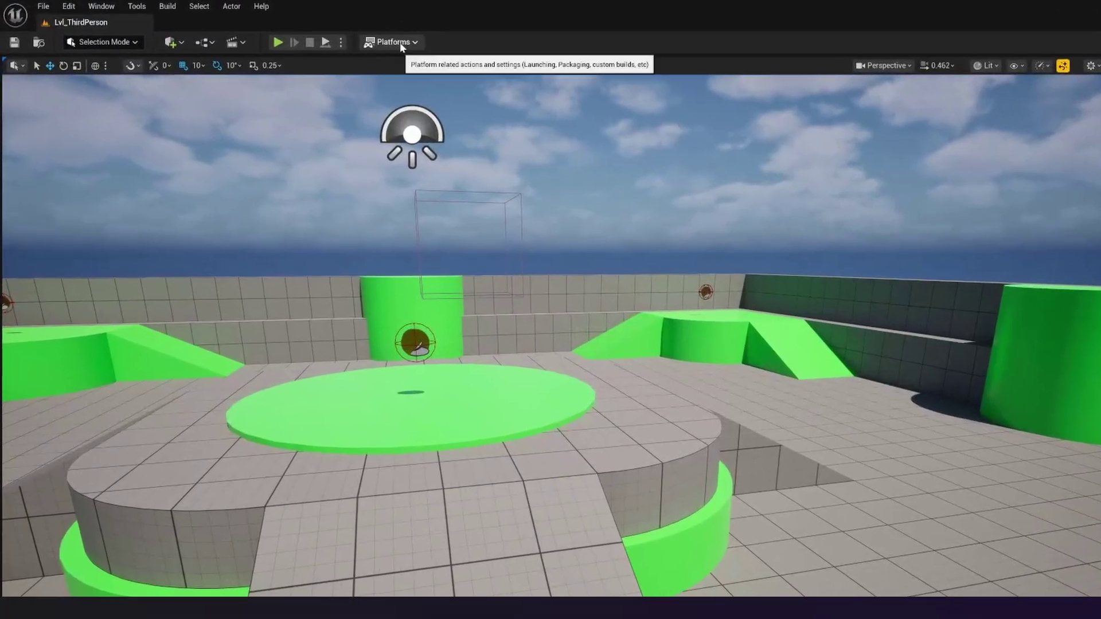
# Start packaging the project for Windows from the Platforms menu.
pyautogui.click(401, 44)
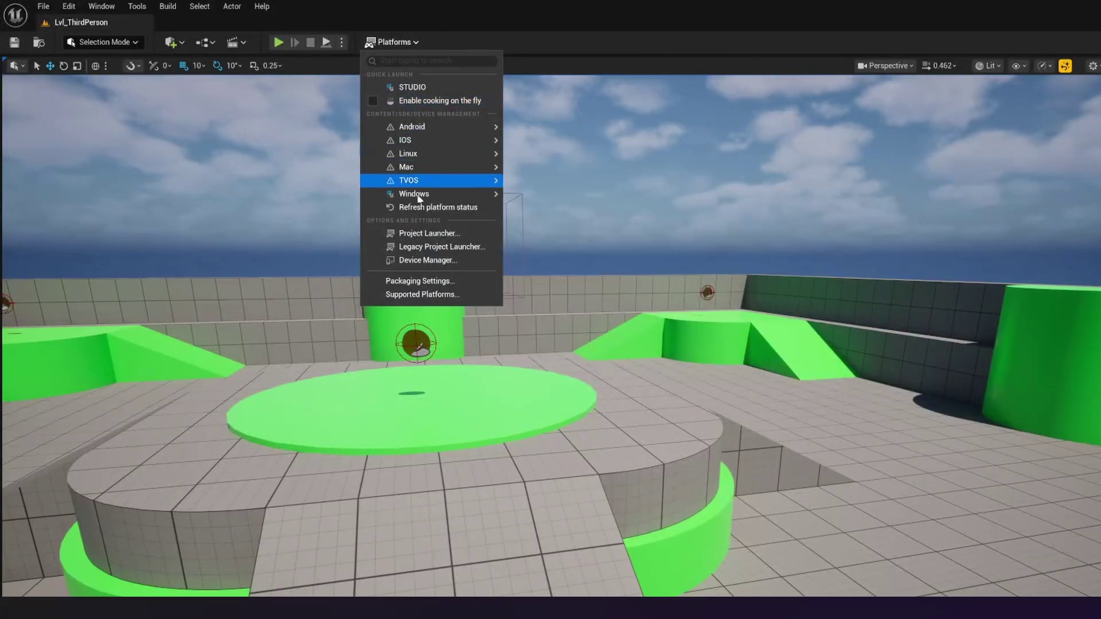
pyautogui.moveTo(418, 180)
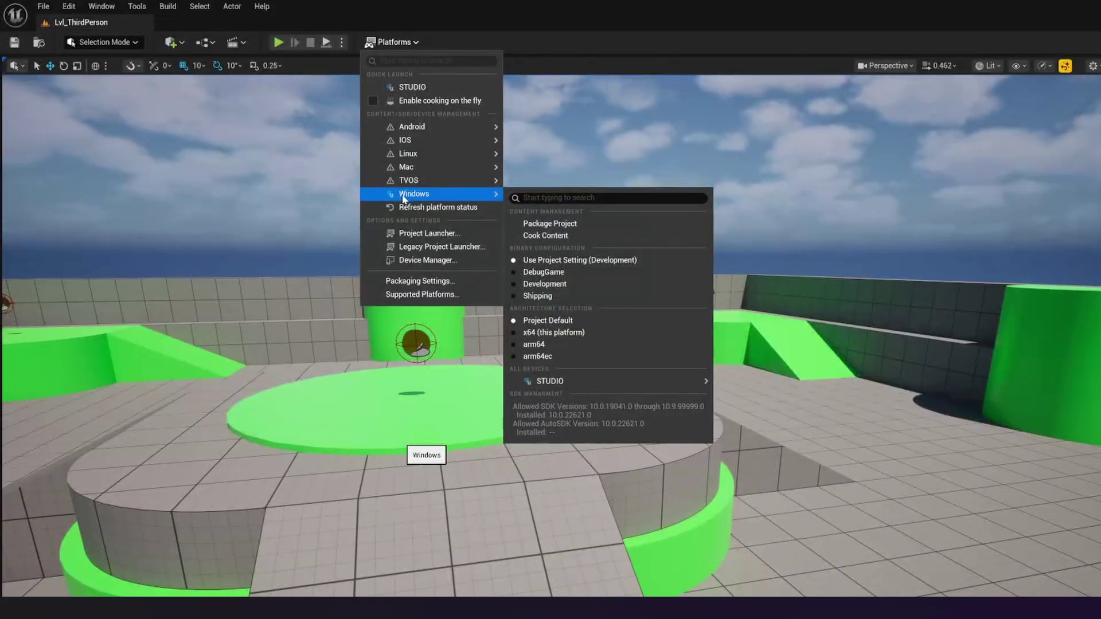
pyautogui.click(560, 226)
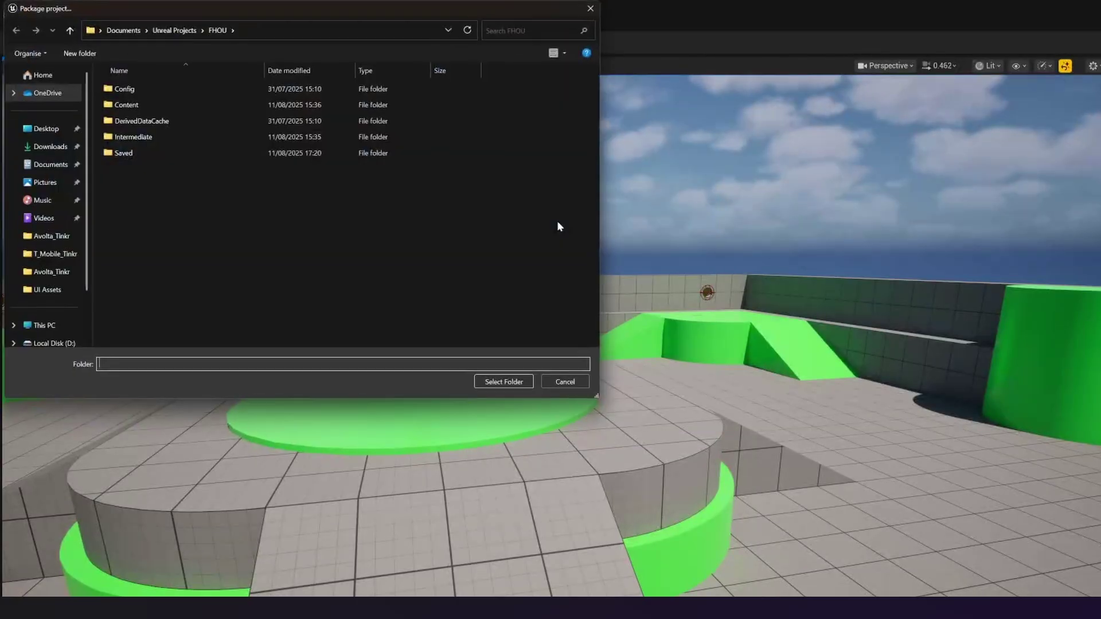
# Create a new Desktop folder named 'Platformer' and select it as the output location.
pyautogui.click(43, 131)
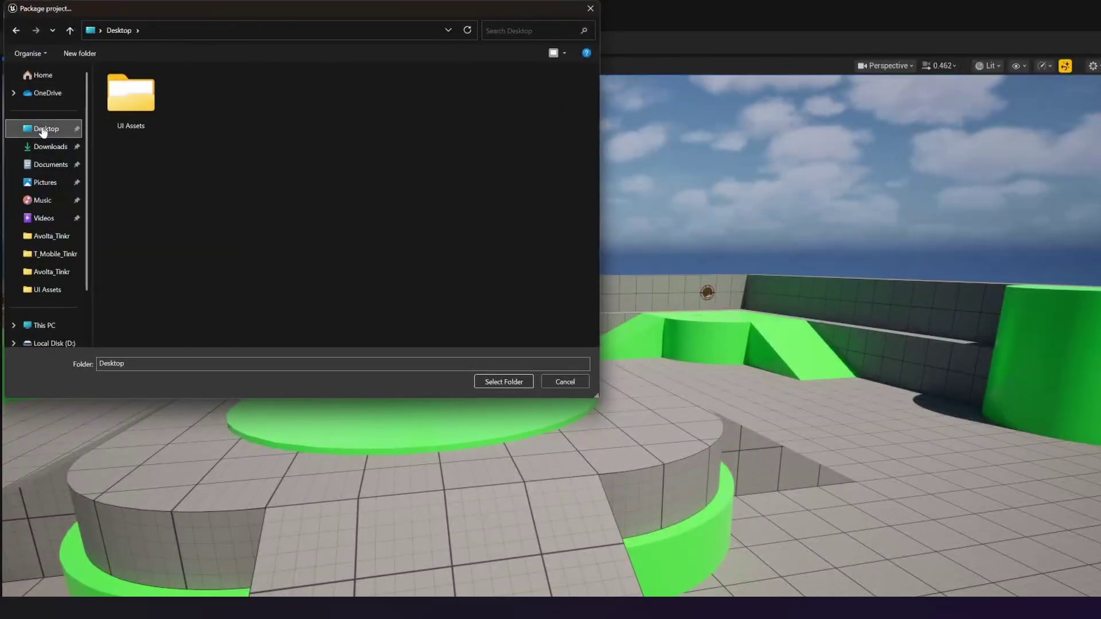
pyautogui.rightClick(253, 193)
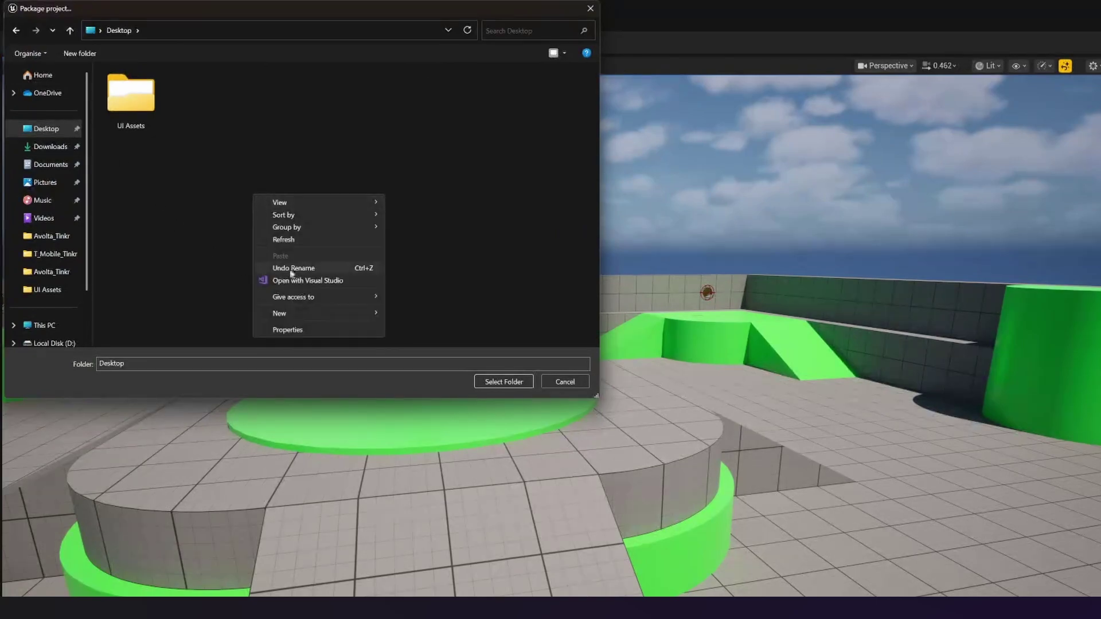
pyautogui.moveTo(287, 313)
pyautogui.click(425, 315)
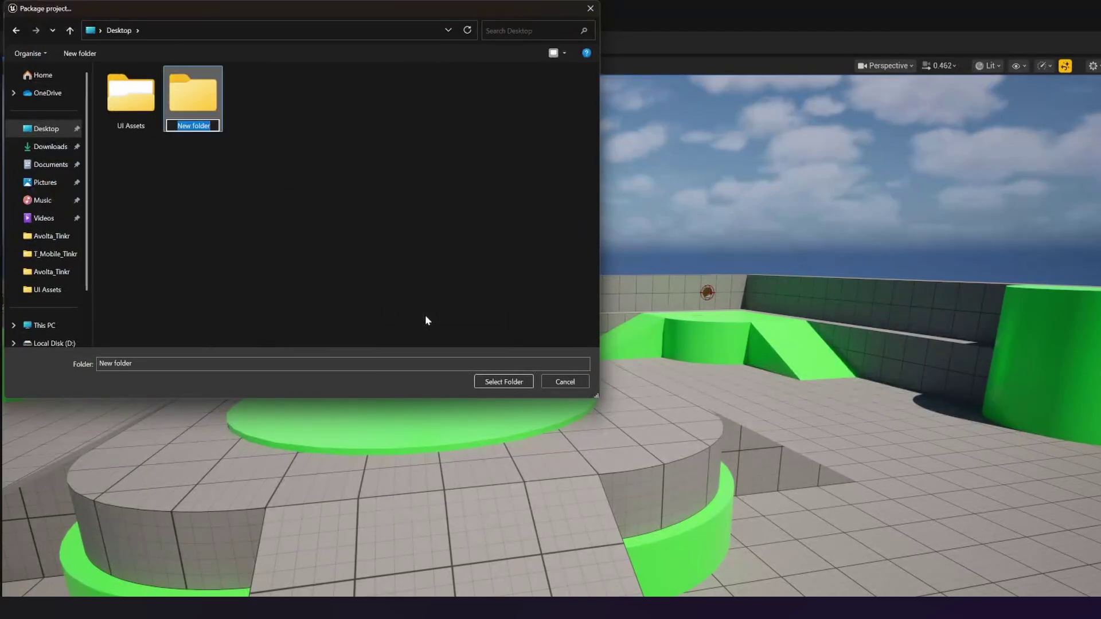
pyautogui.write('Platformer')
pyautogui.press('Return')
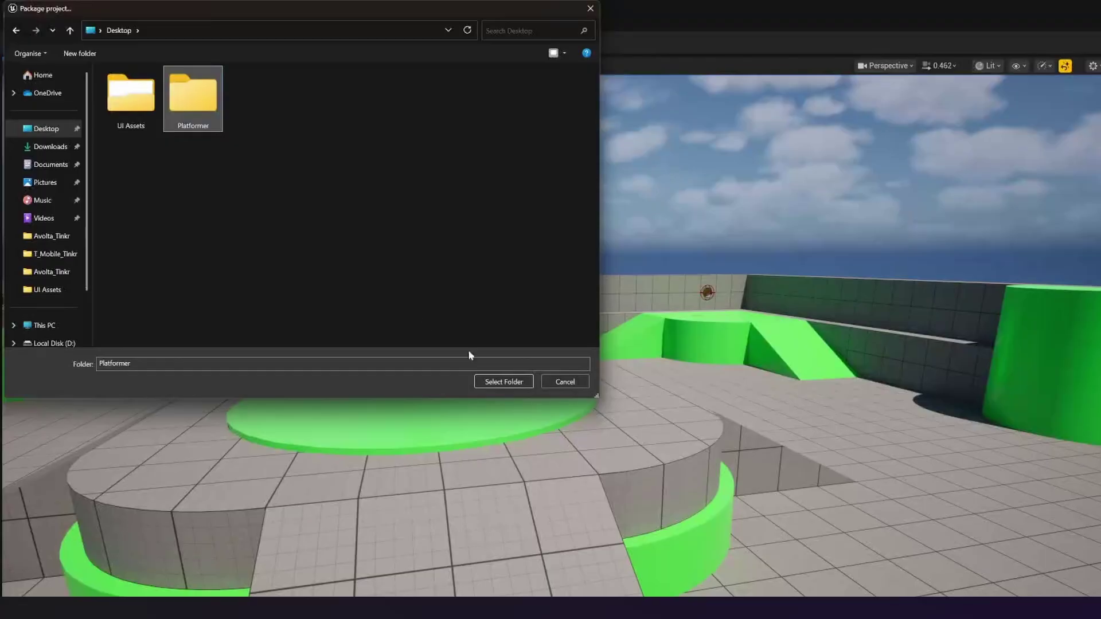
pyautogui.click(503, 382)
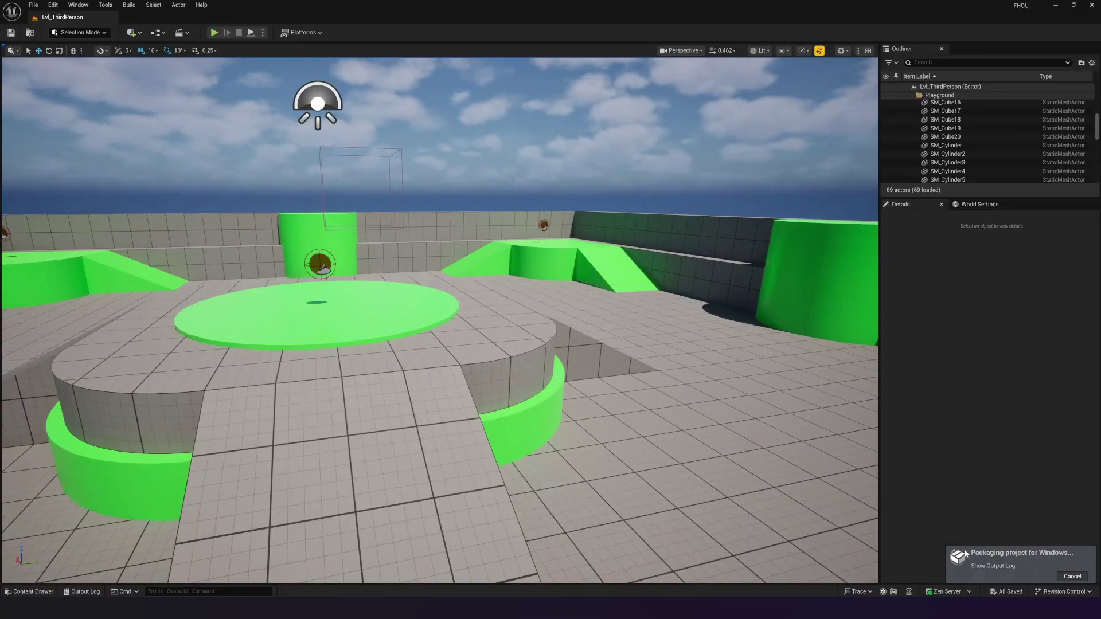
# Watch the packaging output log reach BUILD SUCCESSFUL, then open and dismiss the File menu.
pyautogui.click(983, 567)
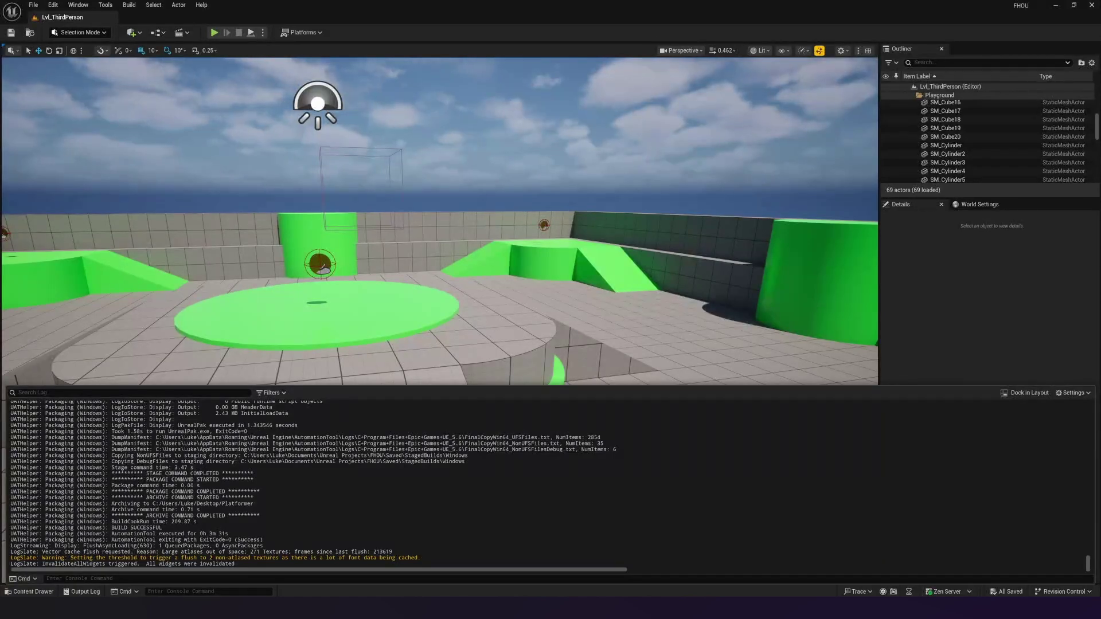
pyautogui.click(33, 5)
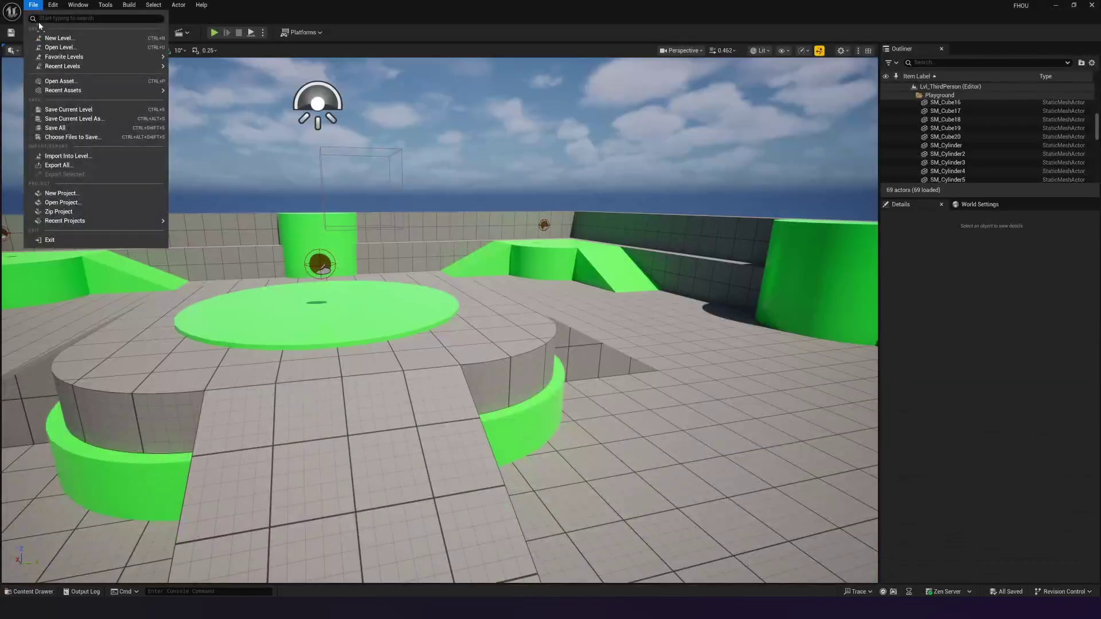
pyautogui.click(59, 121)
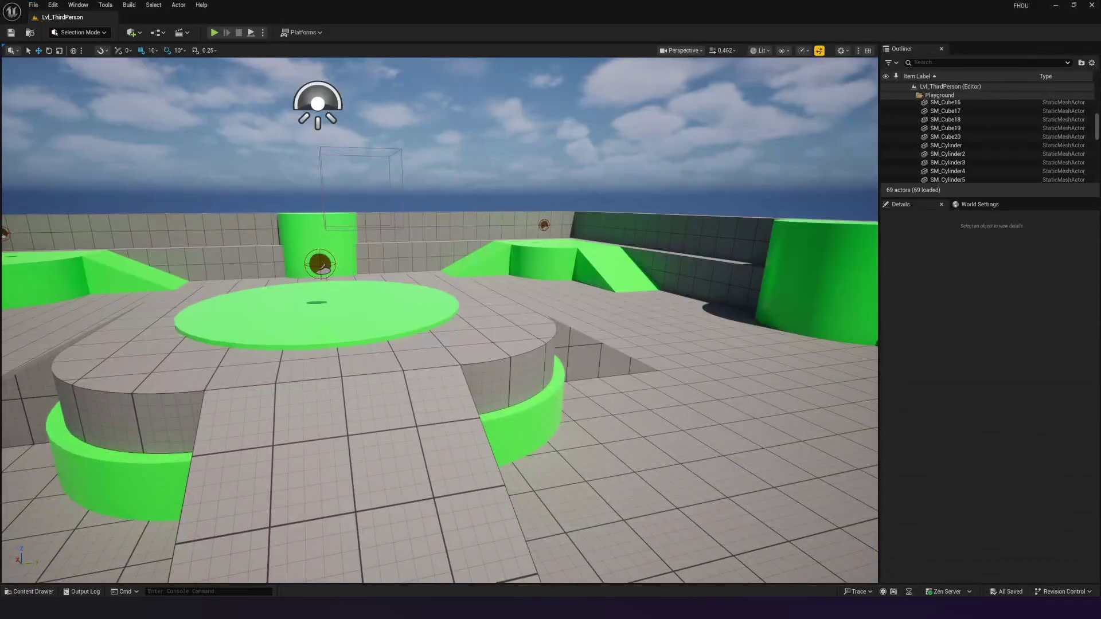
# Open Platformer > Windows in File Explorer, select the FHOU application, then return to the editor.
pyautogui.moveTo(625, 608)
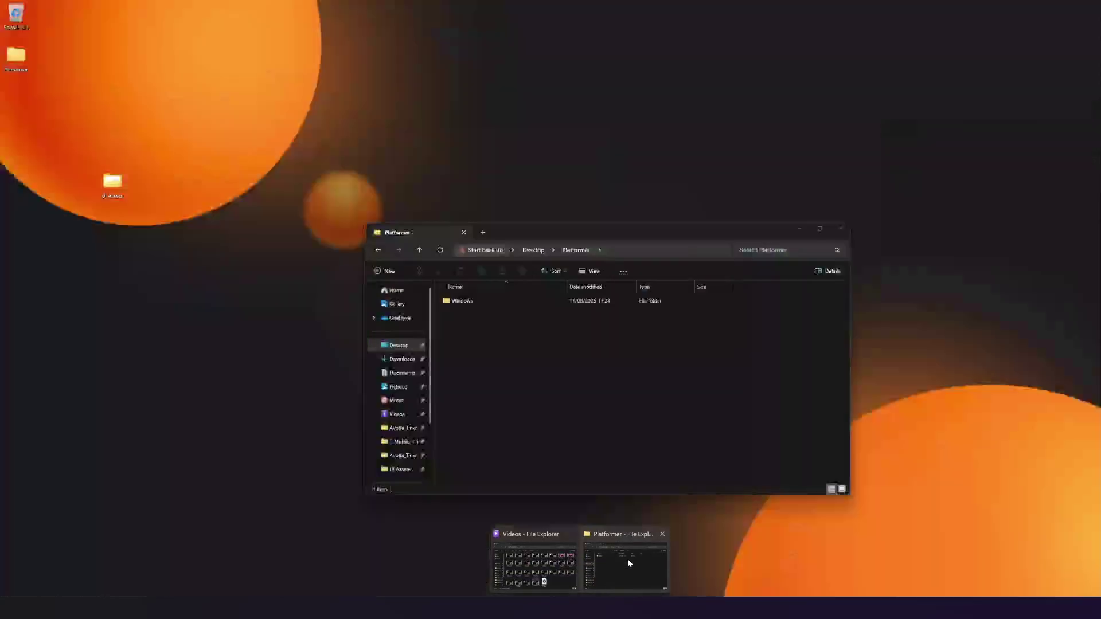
pyautogui.click(627, 558)
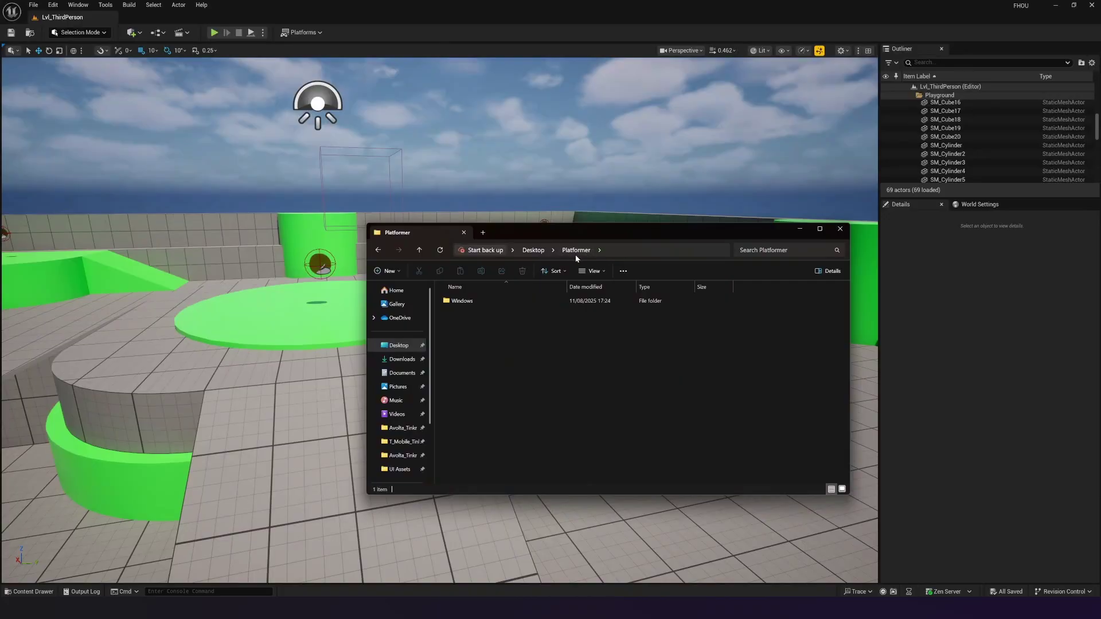
pyautogui.doubleClick(474, 299)
pyautogui.click(449, 326)
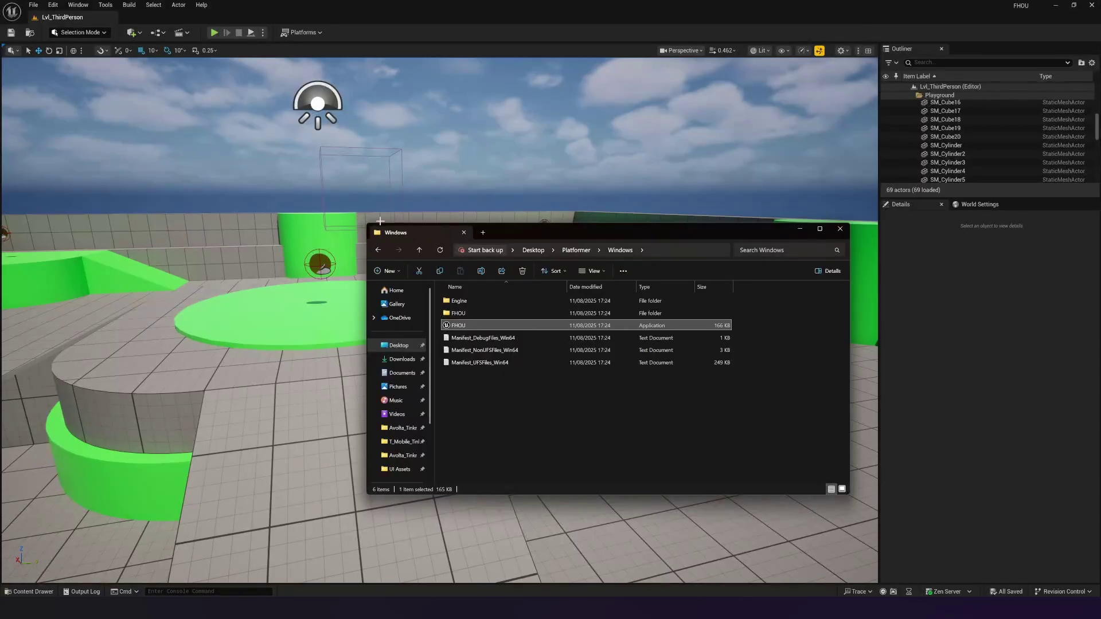
pyautogui.moveTo(565, 233); pyautogui.dragTo(448, 186)
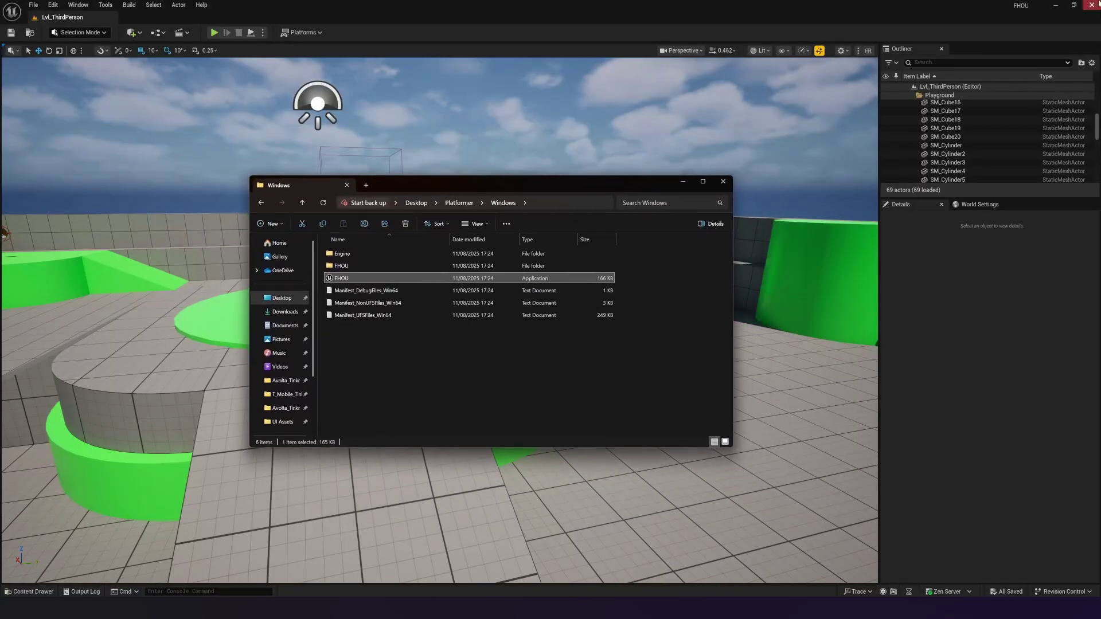
pyautogui.click(803, 144)
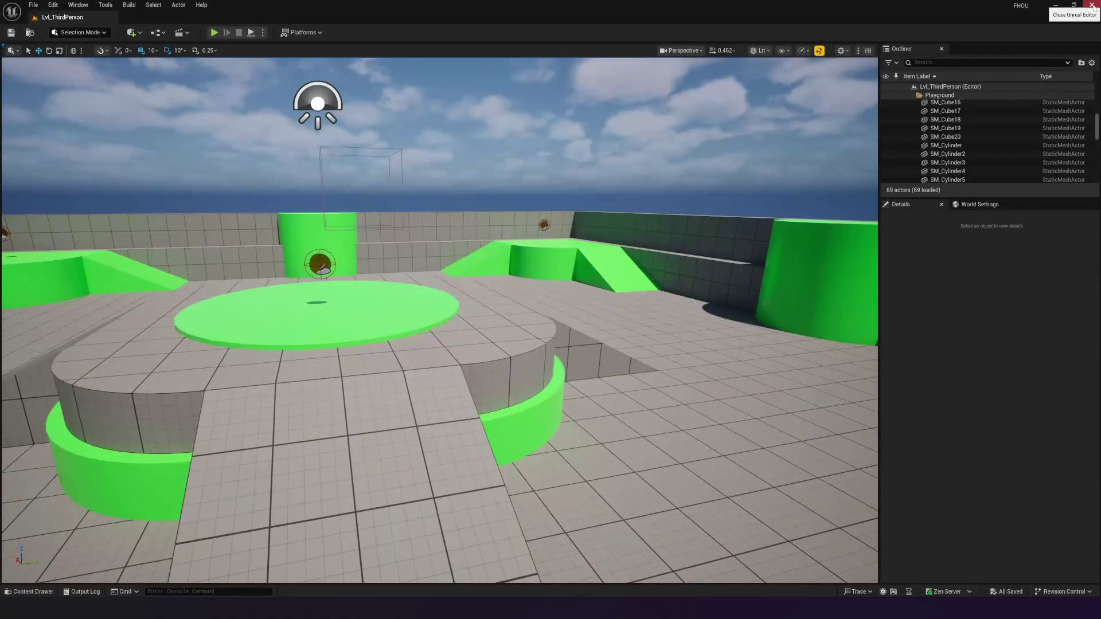
# Close the Unreal Editor and run up the first green ramp to grab the first coin.
pyautogui.click(1090, 8)
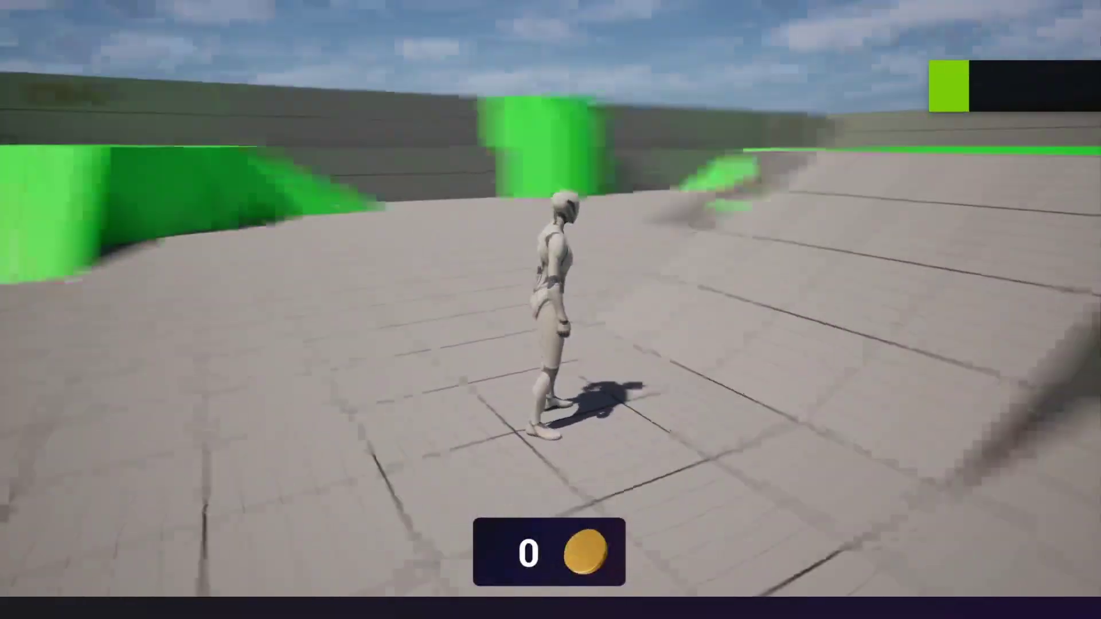
pyautogui.press('a')
pyautogui.press('w')
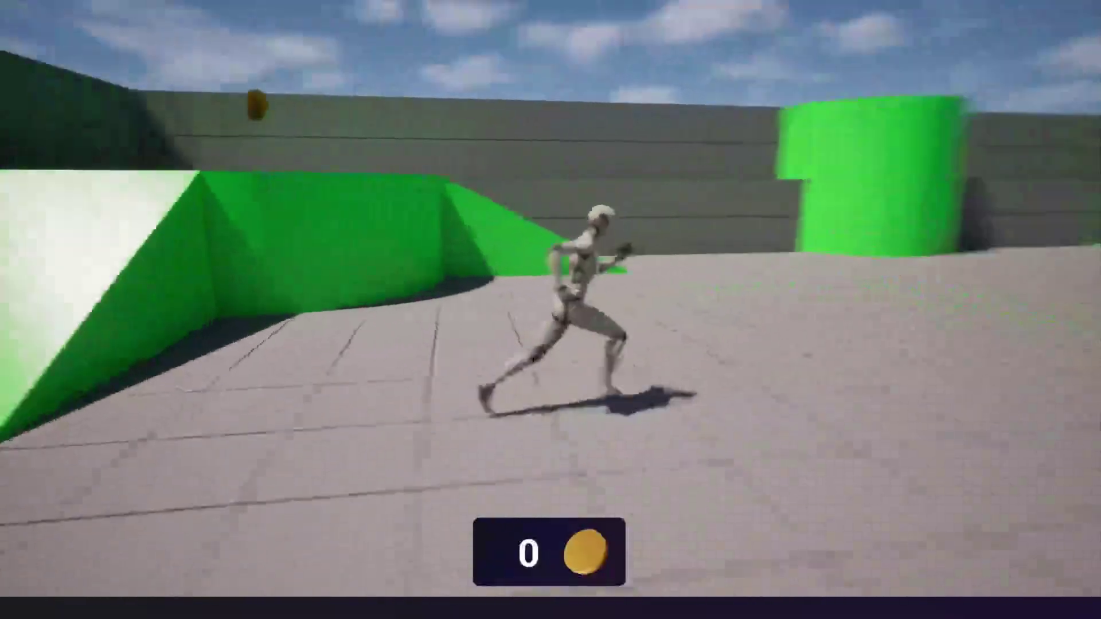
pyautogui.press('space')
pyautogui.press('w')
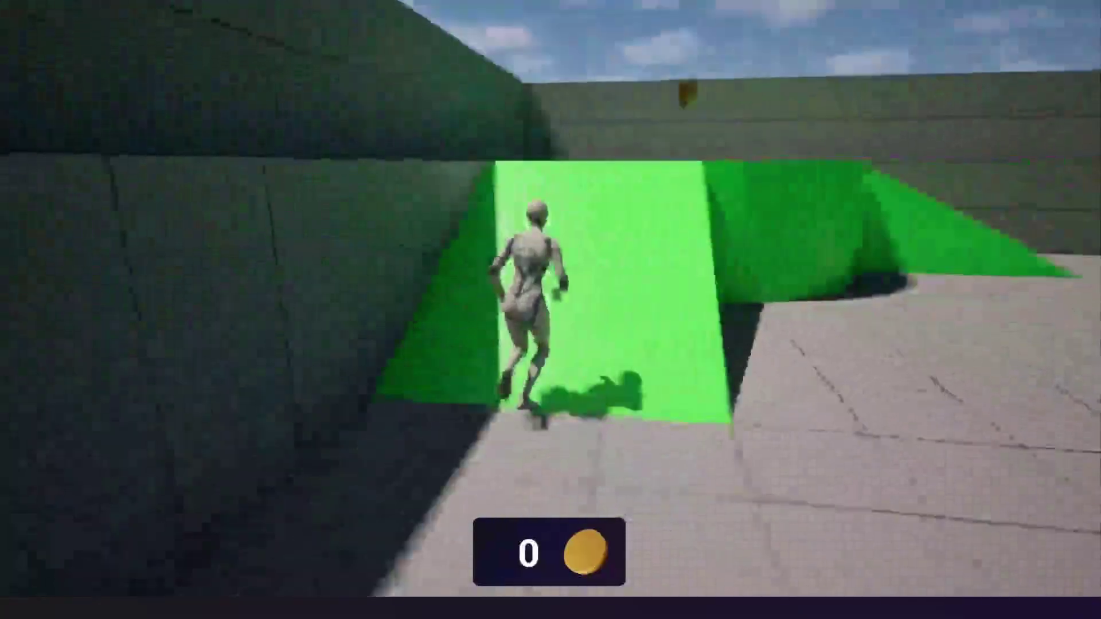
# Jump up onto the green platform to collect the second coin.
pyautogui.press('w')
pyautogui.press('space')
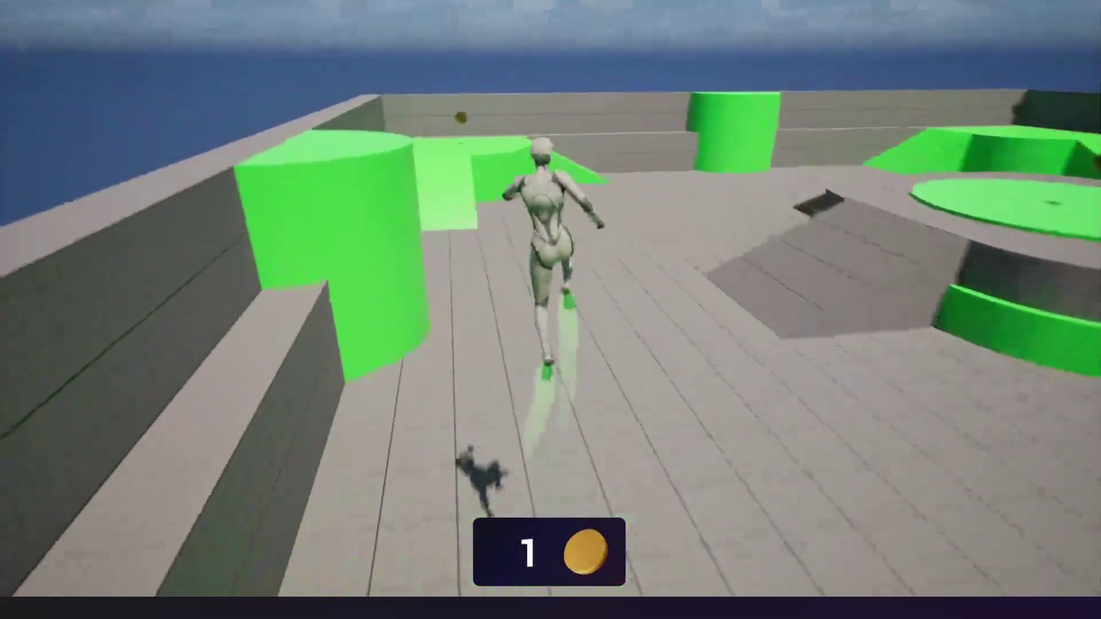
pyautogui.press('space')
pyautogui.press('w')
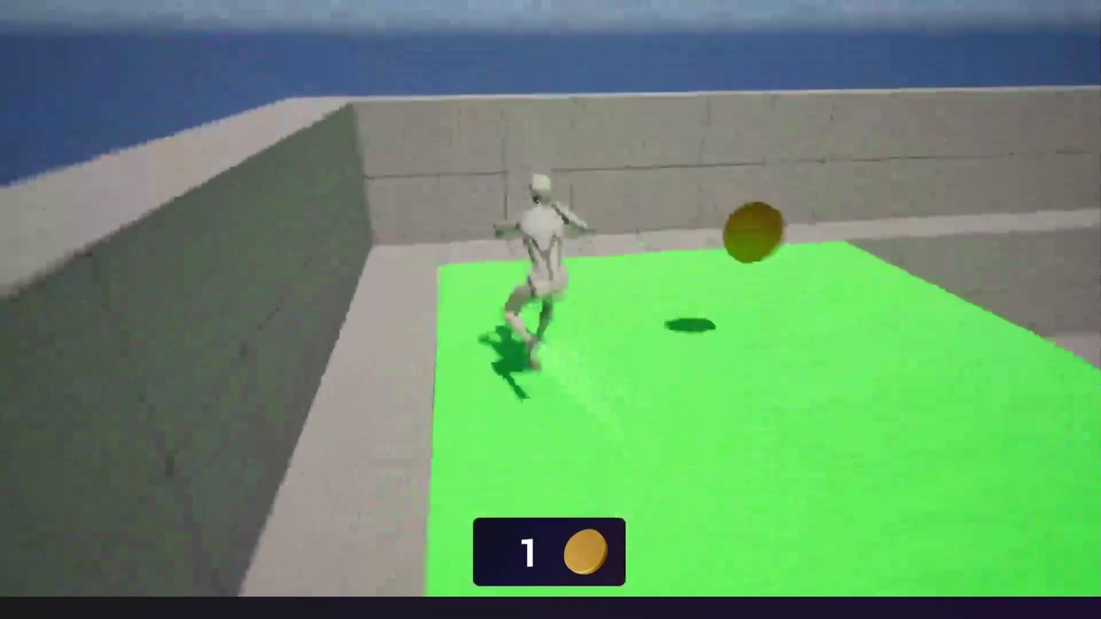
pyautogui.press('w')
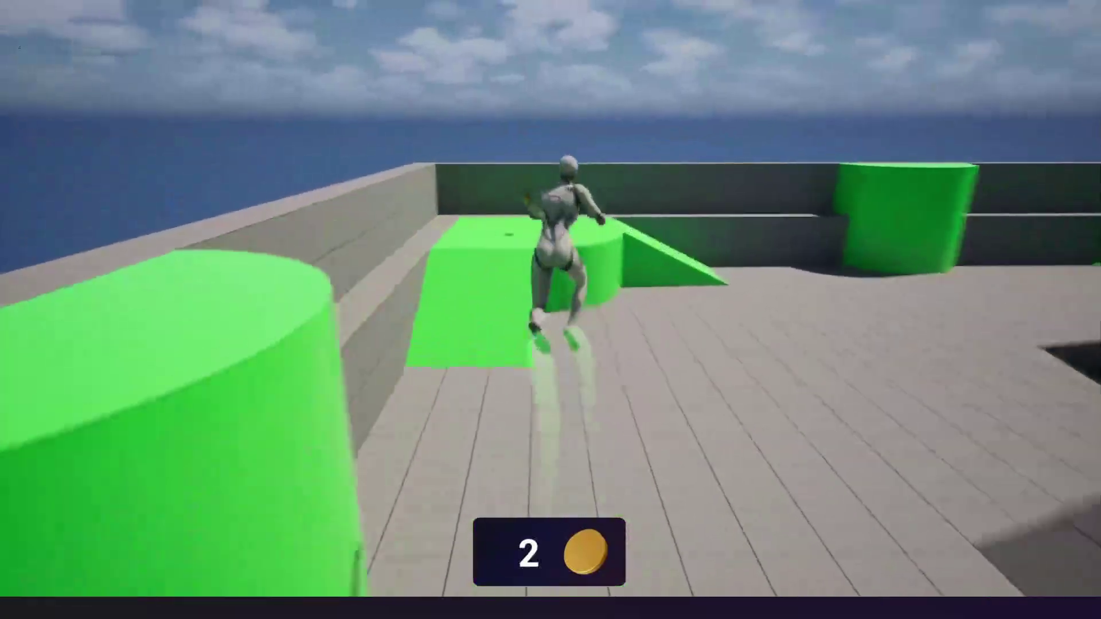
# Collect the third, fourth and fifth coins across the remaining ramps and platforms.
pyautogui.press('w')
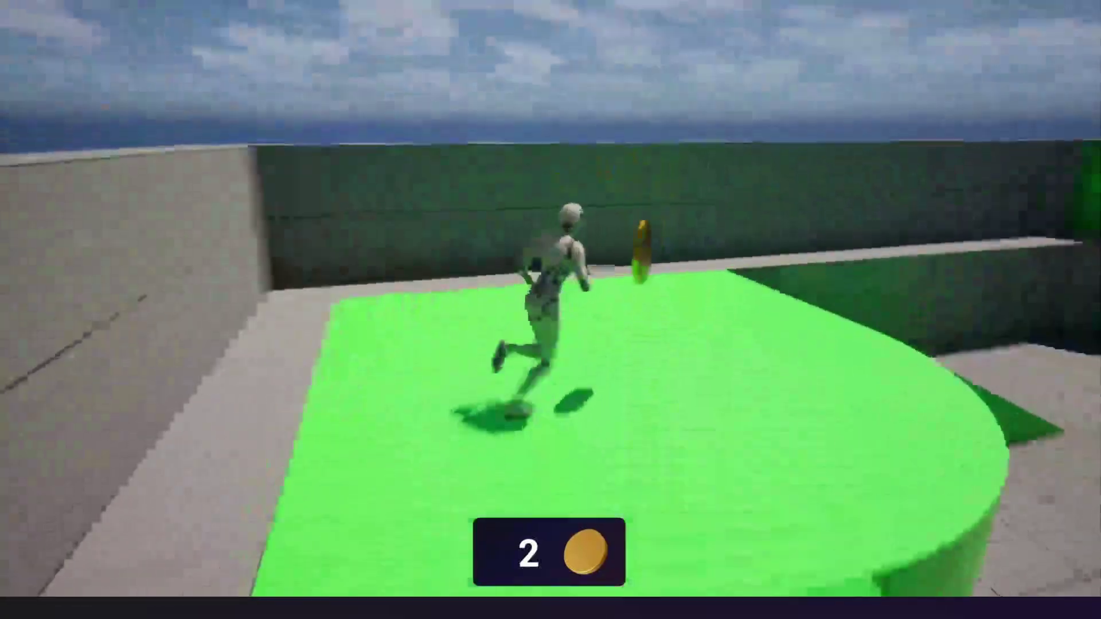
pyautogui.press('space')
pyautogui.press('w')
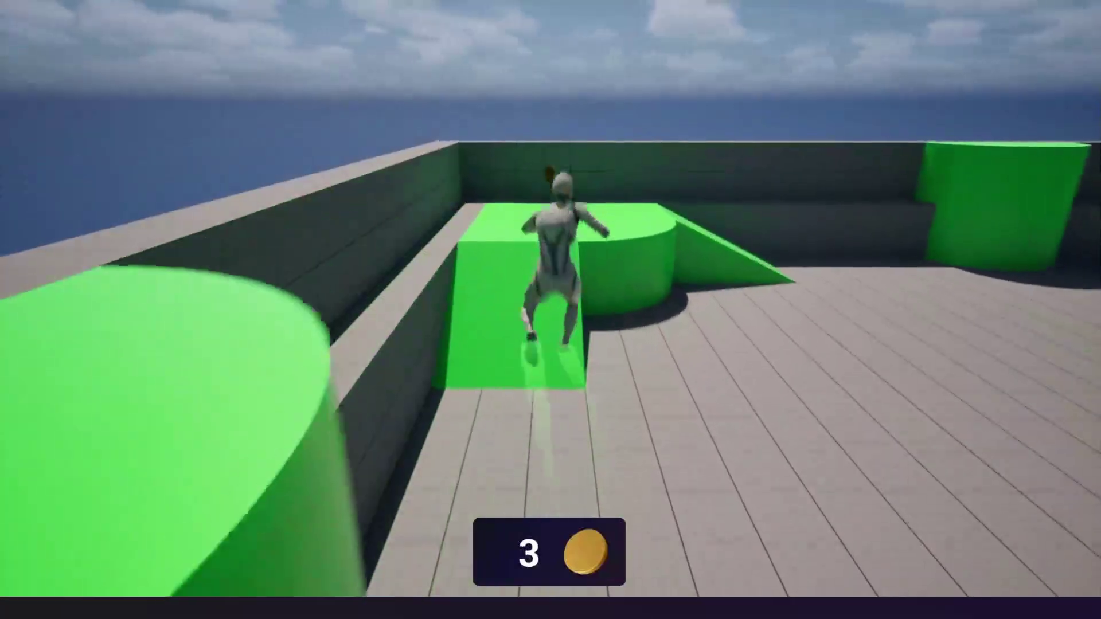
pyautogui.press('w')
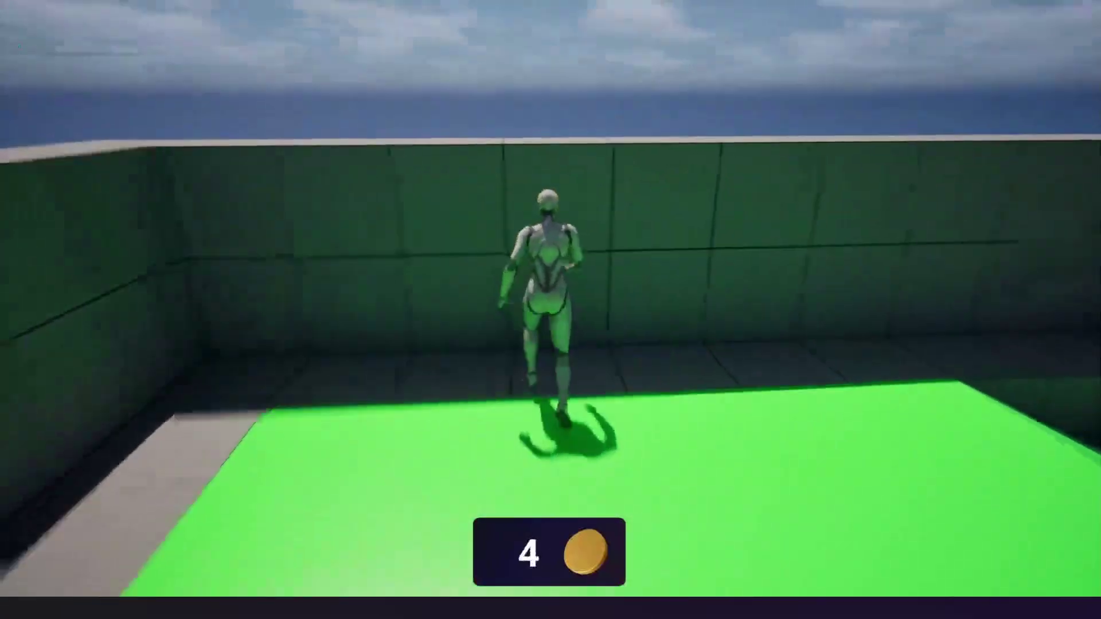
pyautogui.press('space')
pyautogui.press('w')
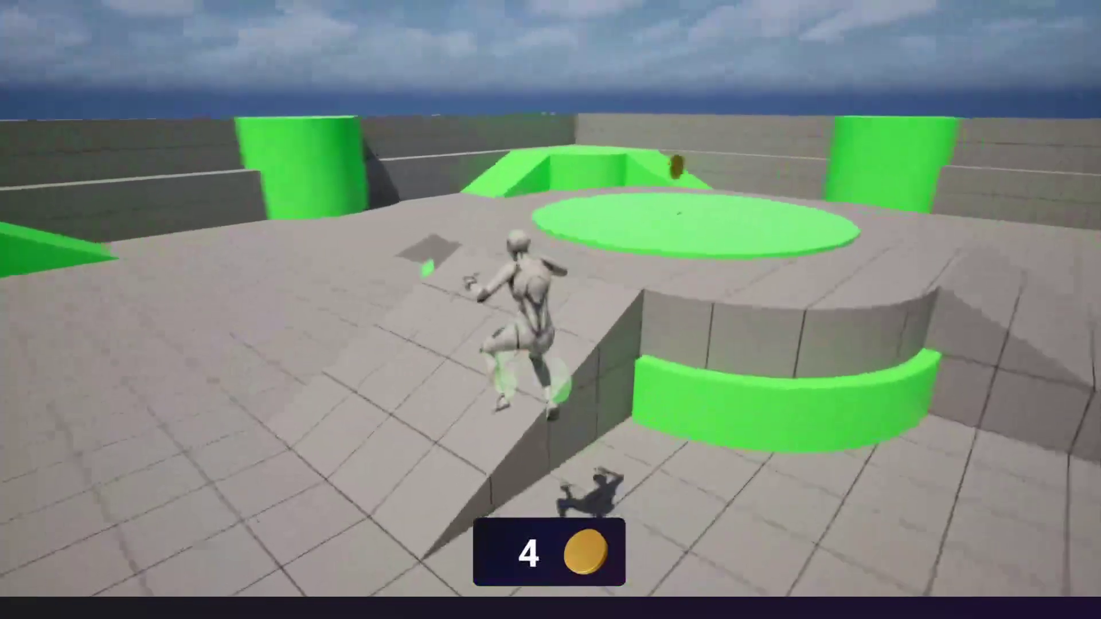
pyautogui.press('w')
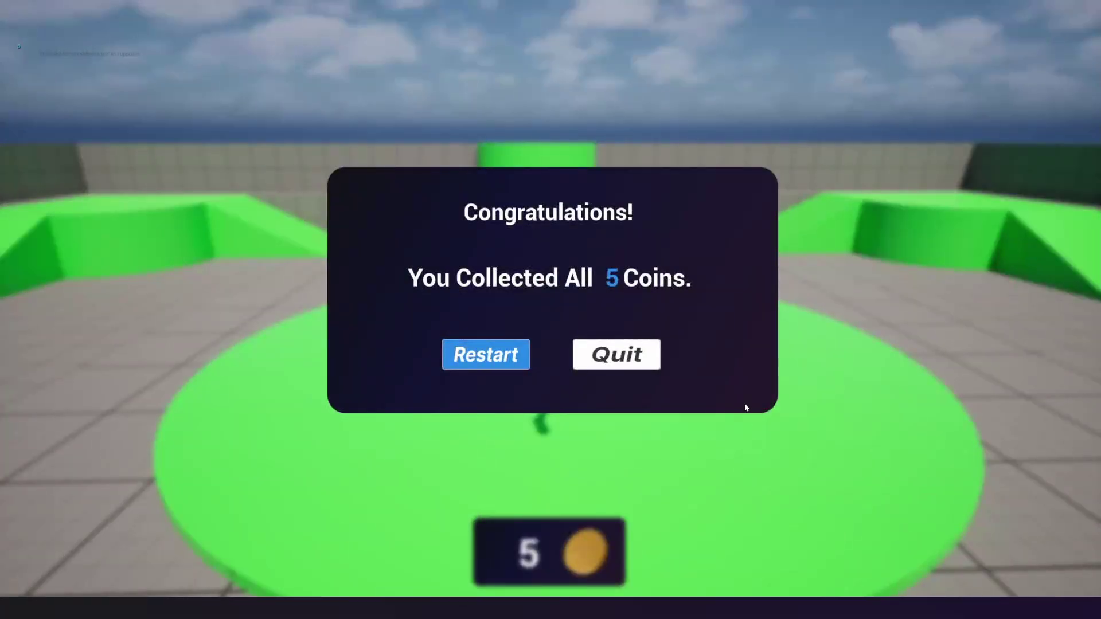
# Quit the game, relaunch FHOU, and collect the first two coins.
pyautogui.click(628, 360)
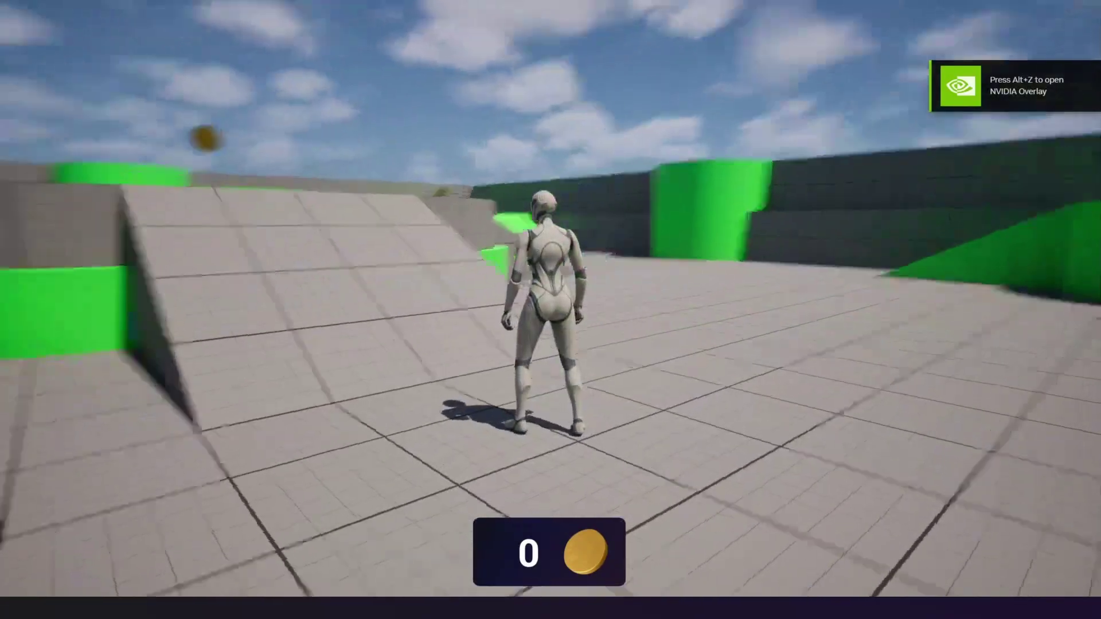
pyautogui.press('w')
pyautogui.press('w')
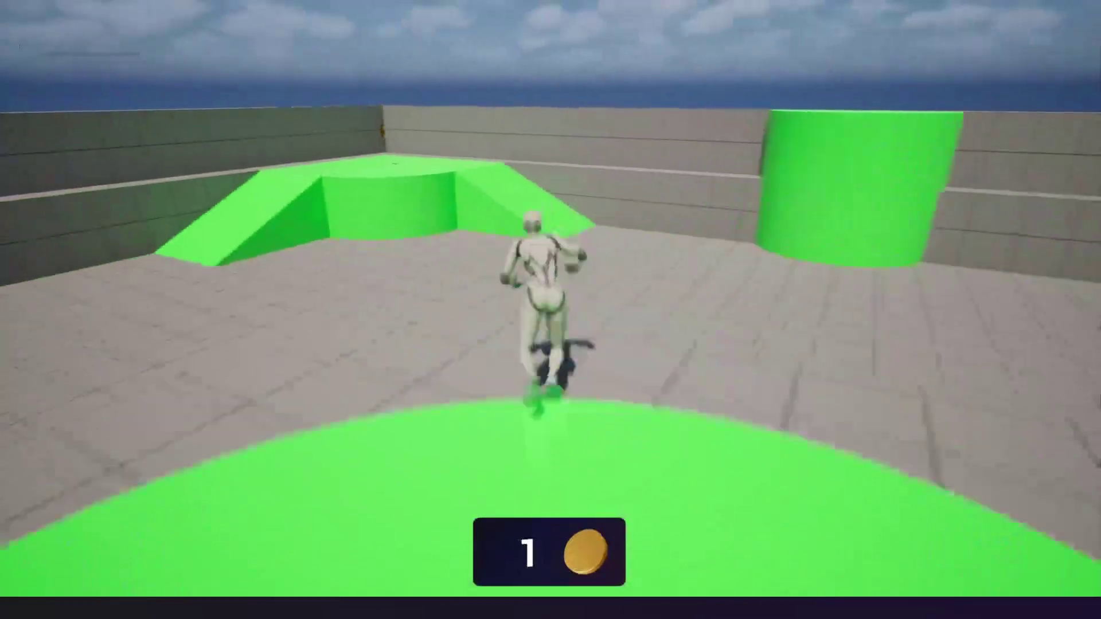
pyautogui.press('w')
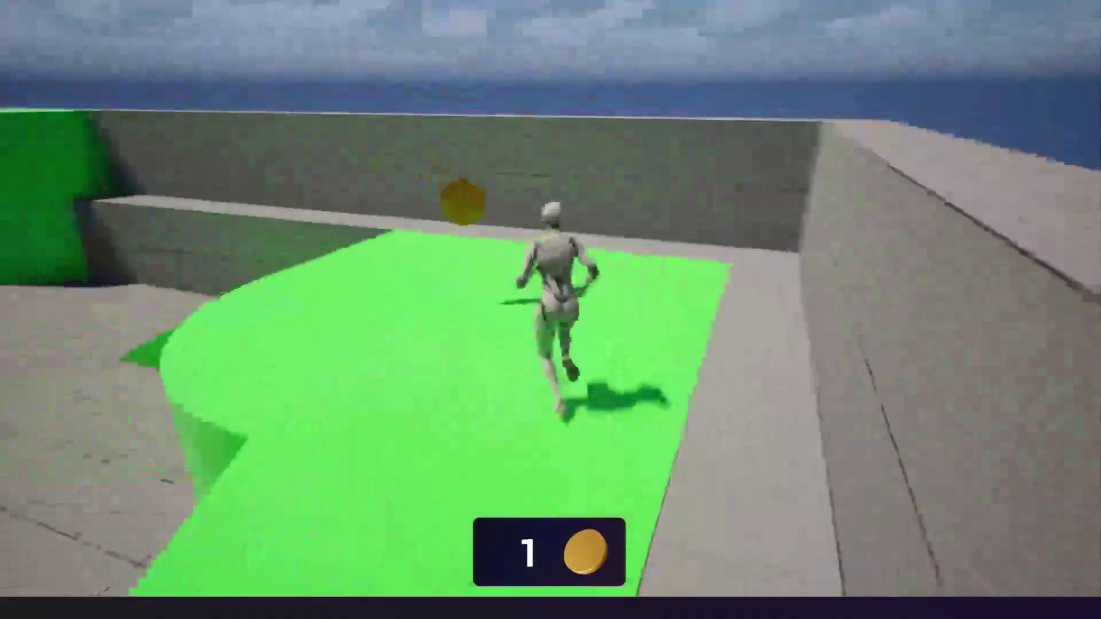
# Collect the third, fourth and fifth coins across the platforms and ramps.
pyautogui.press('w')
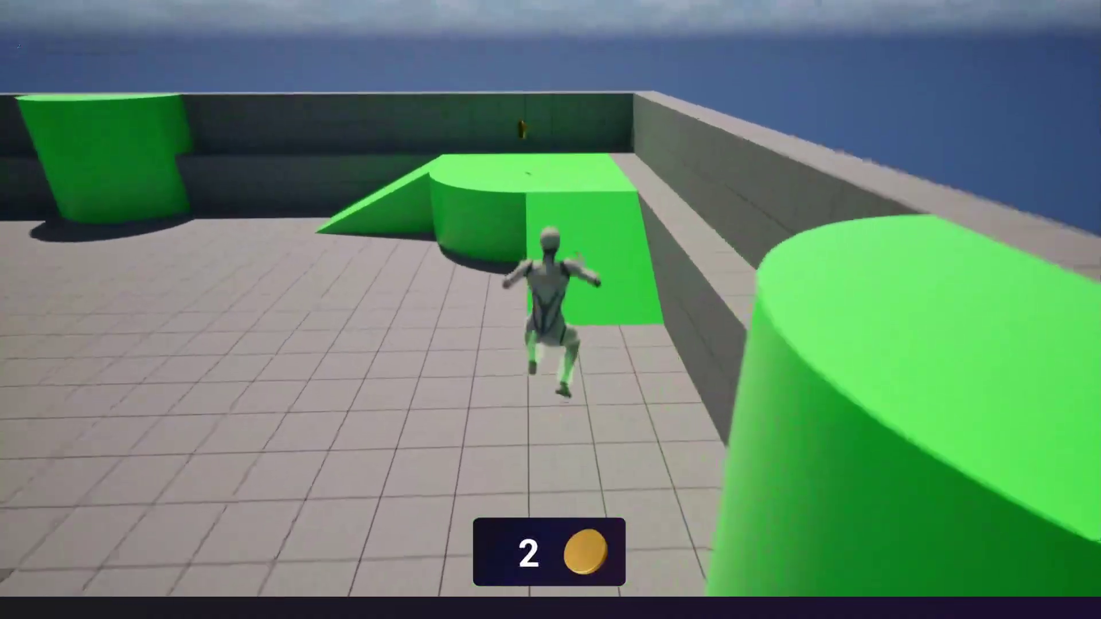
pyautogui.press('w')
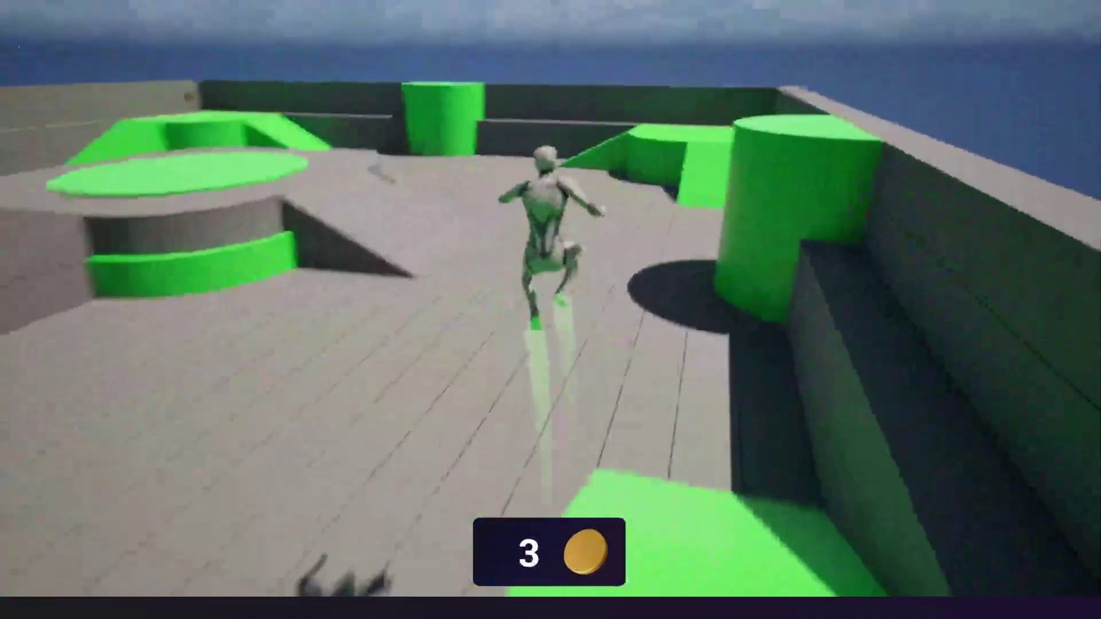
pyautogui.press('w')
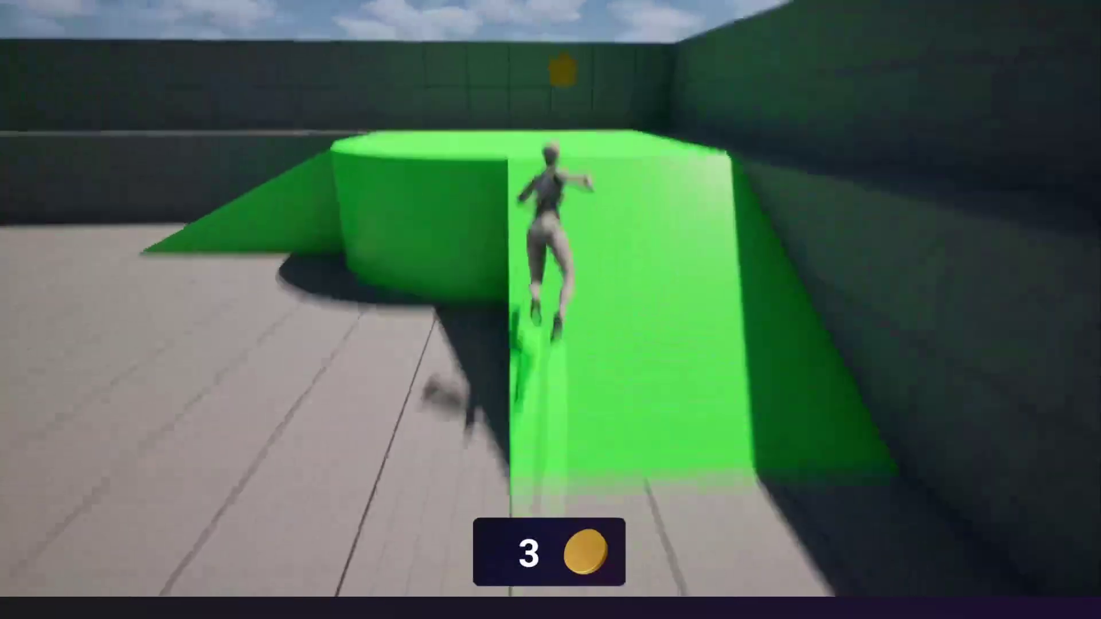
pyautogui.press('w')
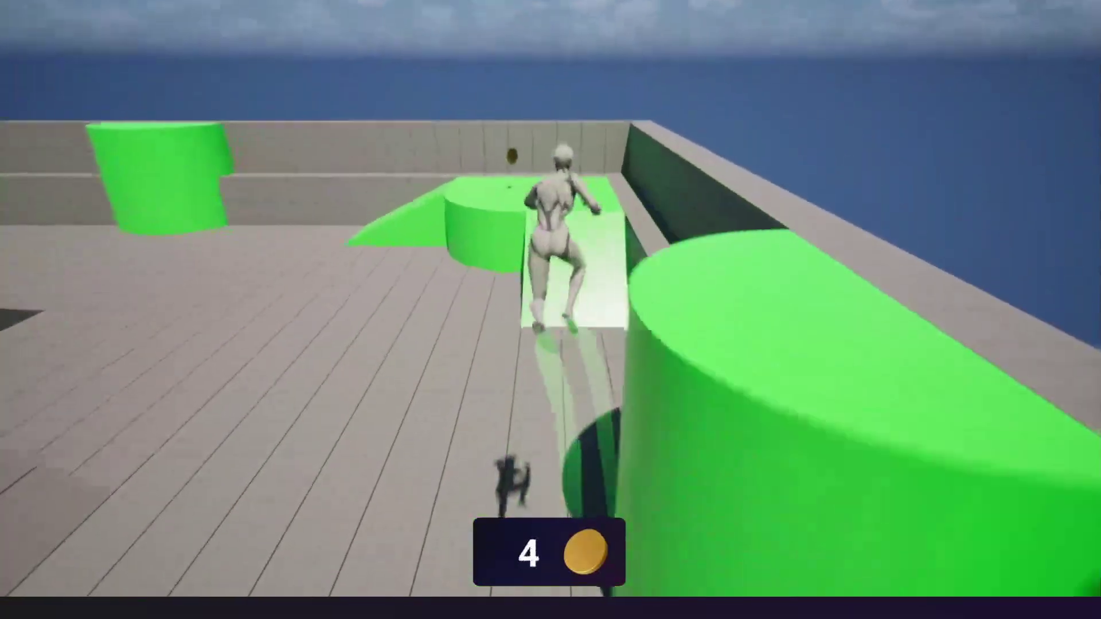
pyautogui.press('w')
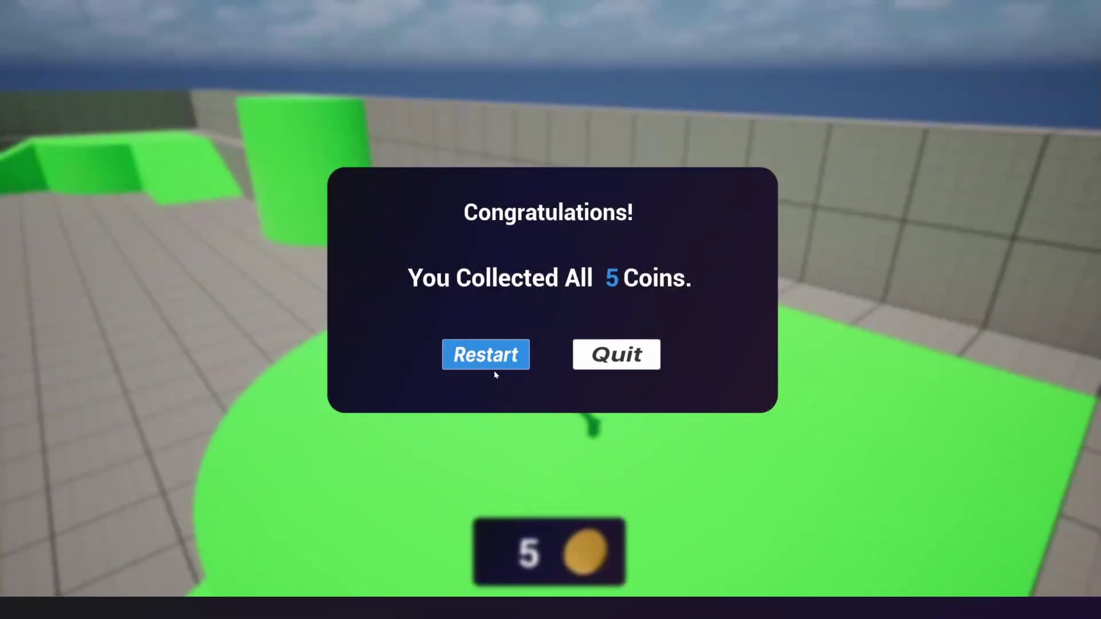
# Choose Restart on the Congratulations dialog to reset the level.
pyautogui.click(486, 356)
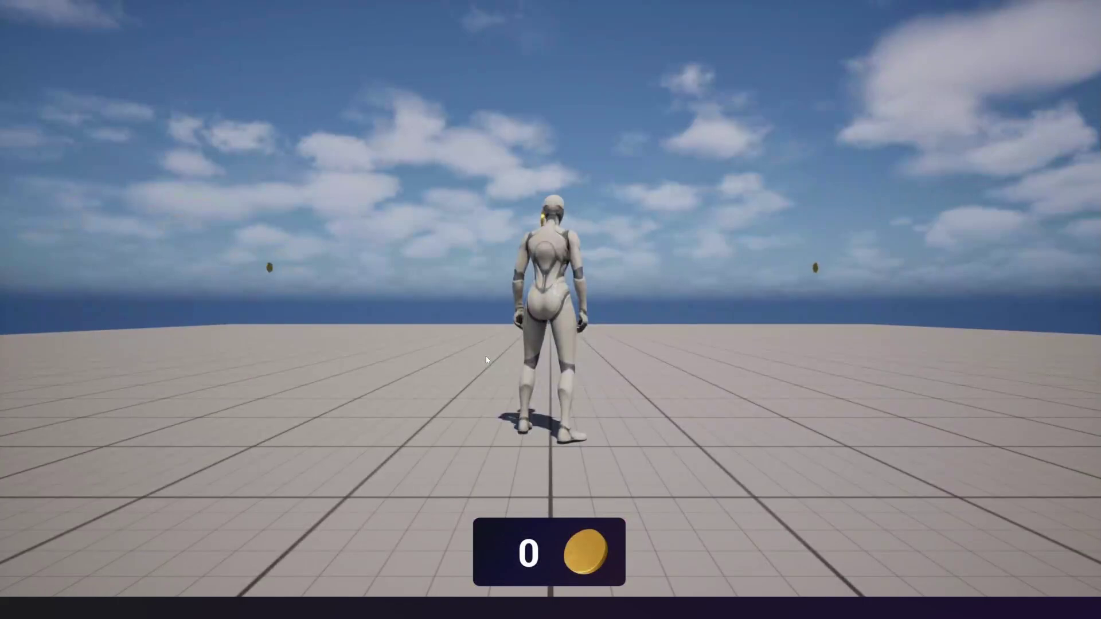